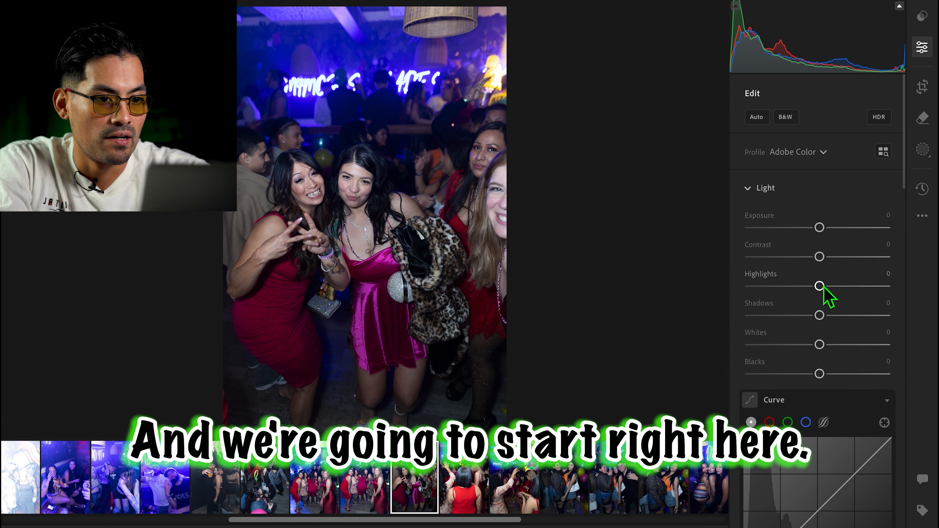
Step: Adjust the photo's light: Contrast −27, Highlights −17, Shadows +15, Whites +10, Blacks −12 and Exposure +0.07
drag(820, 287, 801, 286)
drag(804, 289, 806, 288)
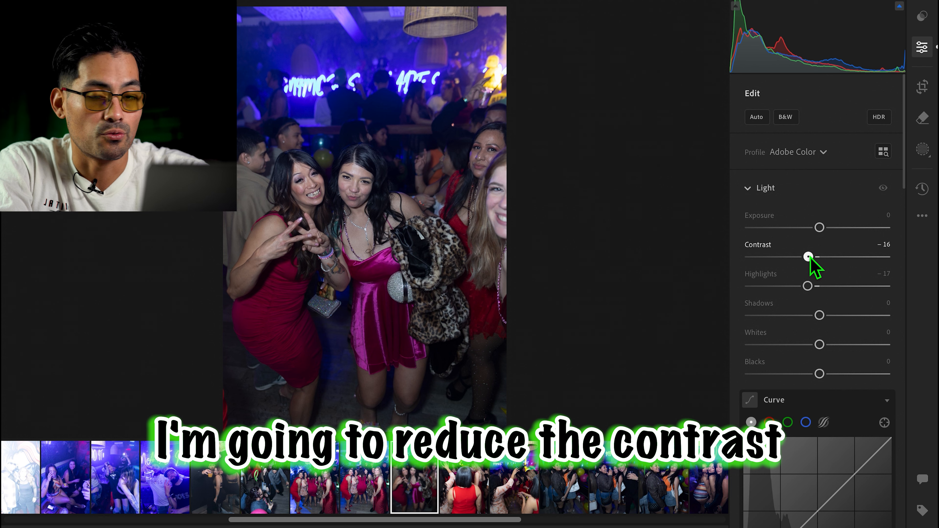
drag(807, 257, 802, 258)
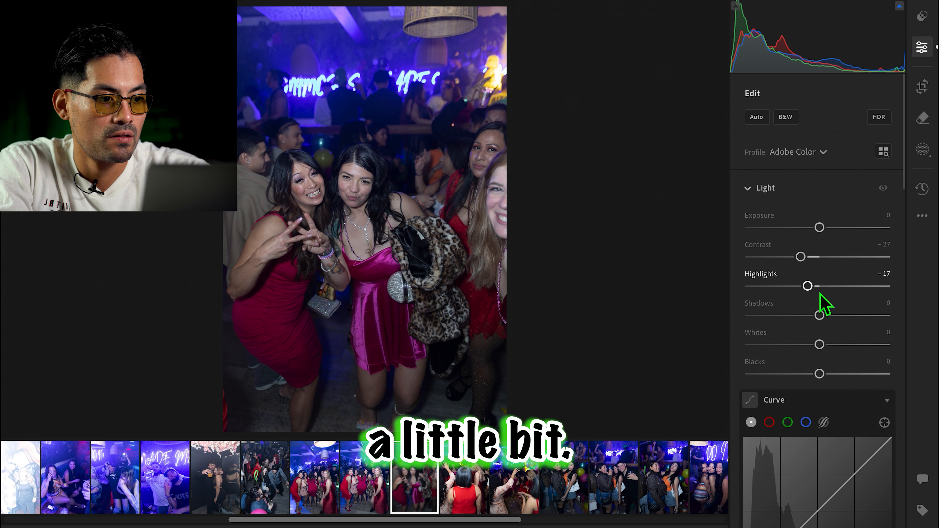
mouse_move(820, 316)
mouse_down()
mouse_move(843, 314)
mouse_move(833, 315)
mouse_up()
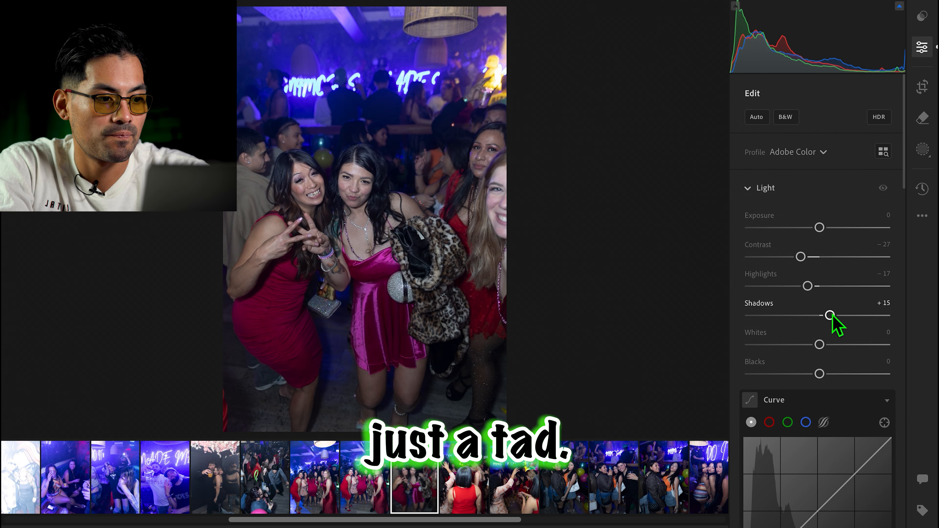
mouse_move(821, 348)
mouse_down()
mouse_move(829, 345)
mouse_move(812, 374)
mouse_up()
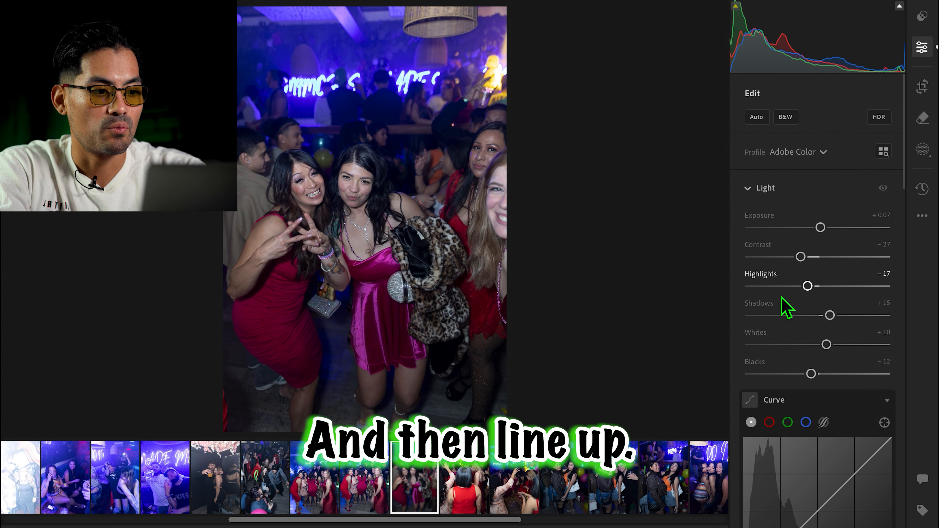
Step: Warm the photo's colour with Temp 5,307 and Tint +5, and raise the overall Saturation to +7
scroll(779, 308, down, 10)
drag(791, 300, 792, 300)
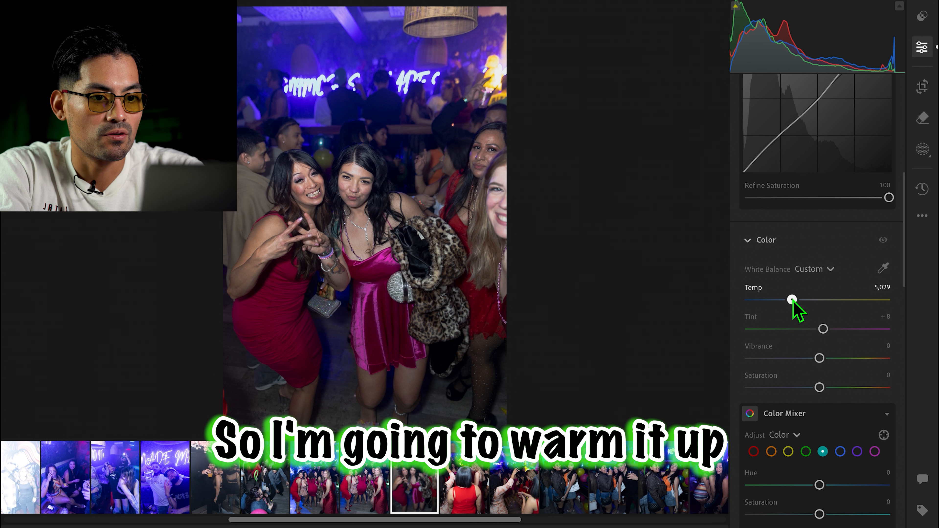
drag(793, 301, 797, 301)
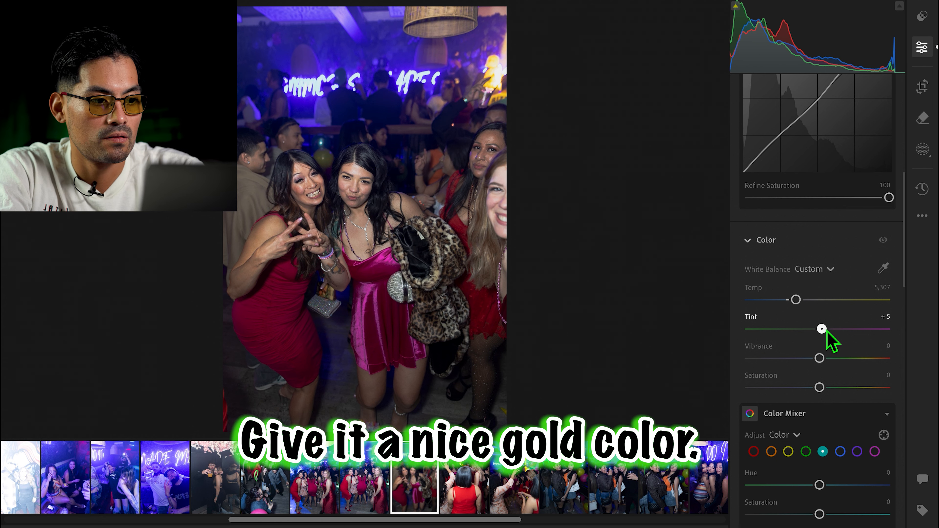
scroll(825, 359, down, 1)
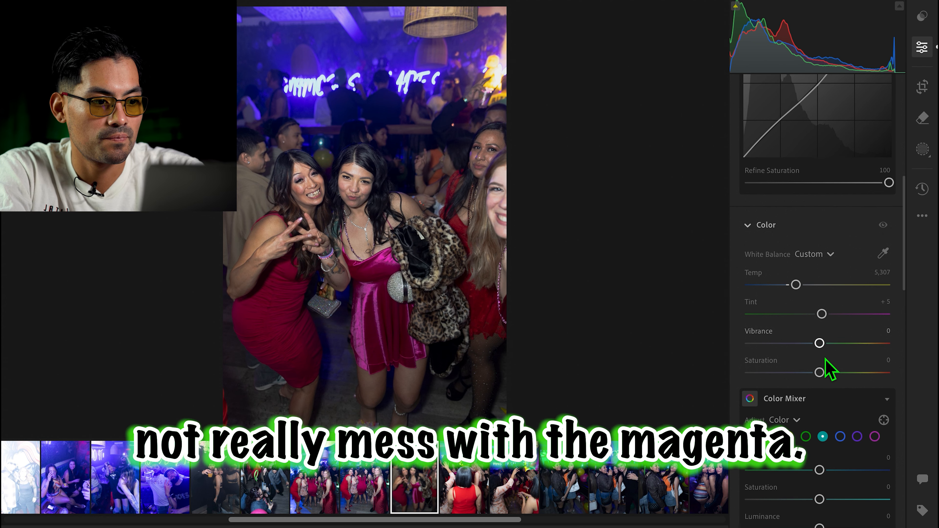
drag(821, 376, 823, 378)
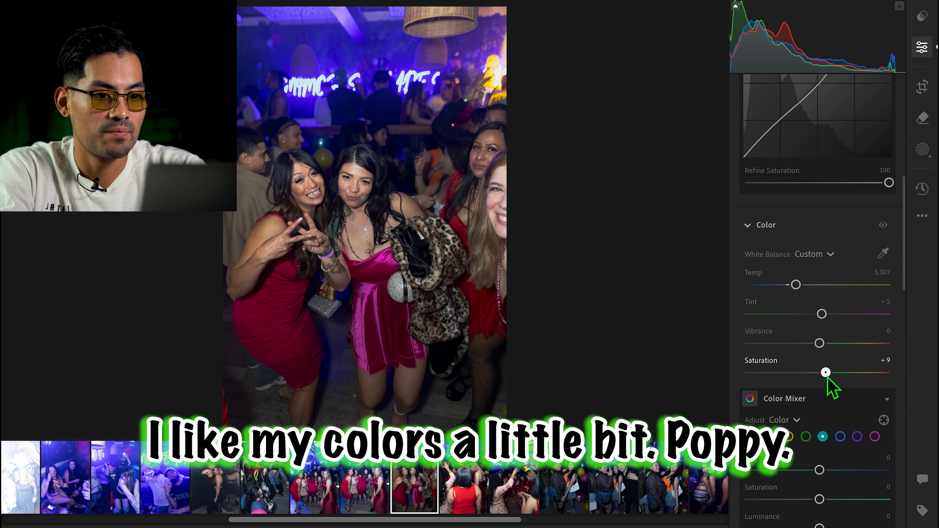
Step: In the Color Mixer, set the red range to Hue +28, Saturation +14 and Luminance −15
scroll(827, 374, down, 5)
scroll(790, 336, down, 1)
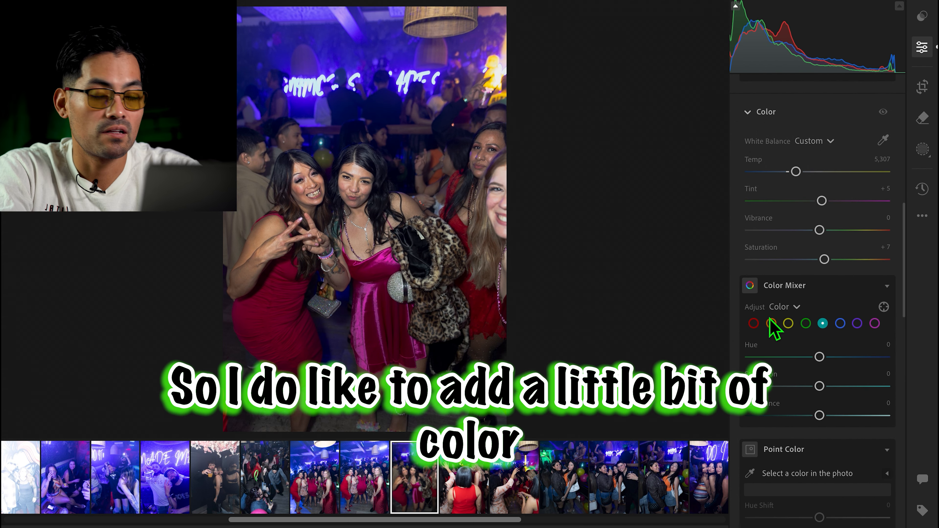
click(754, 324)
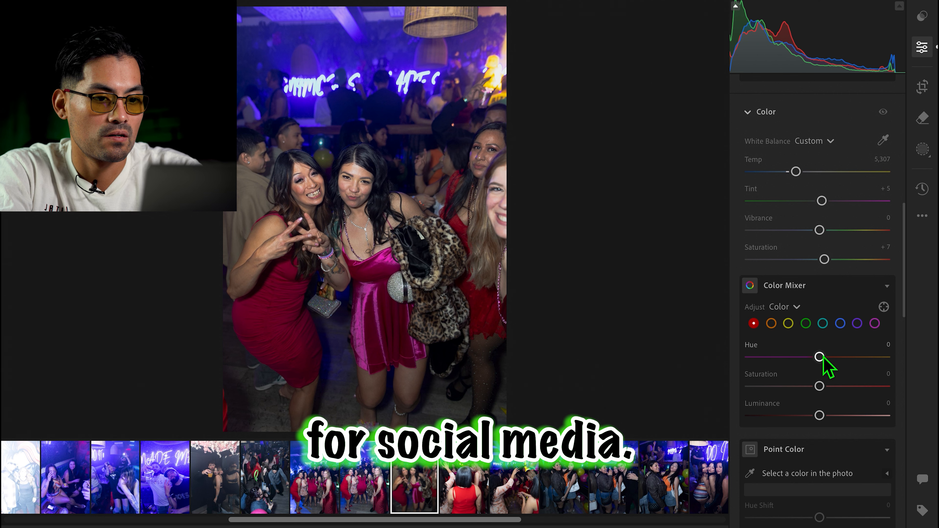
drag(823, 357, 843, 355)
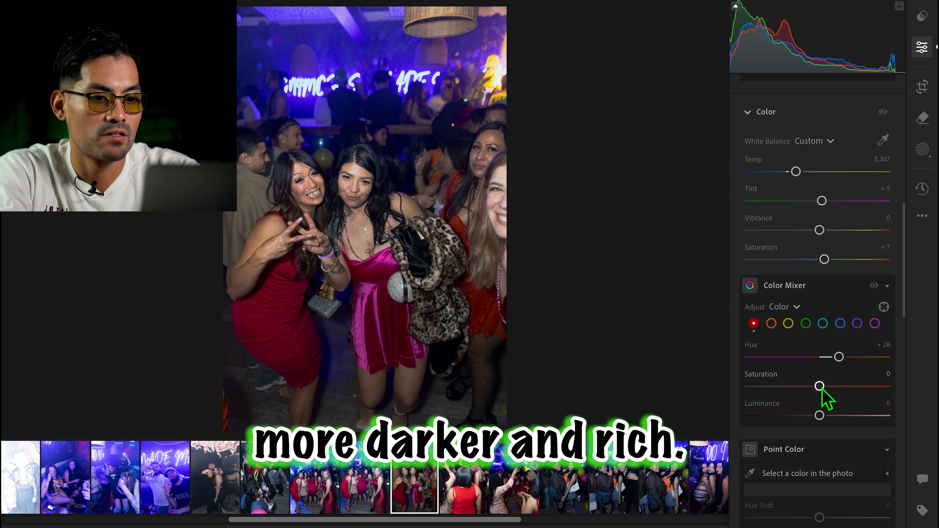
drag(826, 387, 812, 418)
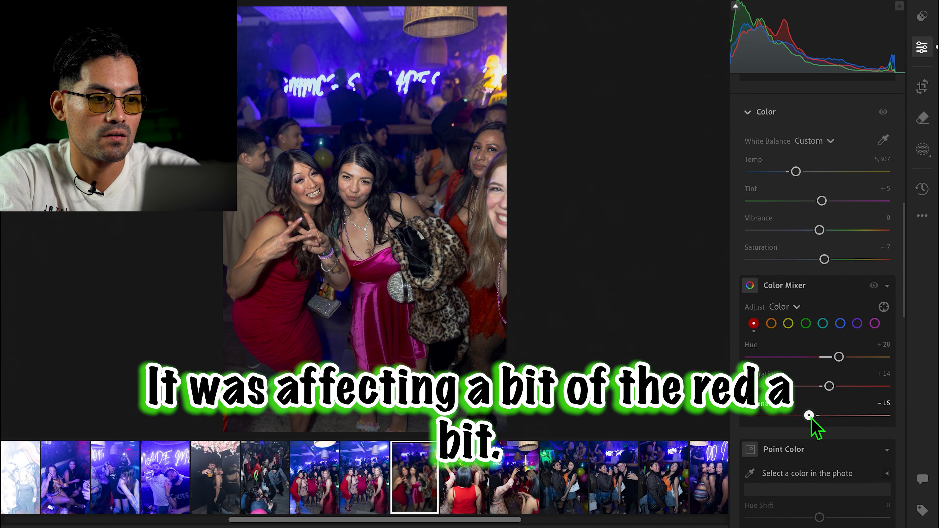
Step: Adjust the orange range in the Color Mixer, set the yellow Hue to −24 and select the green range
click(771, 323)
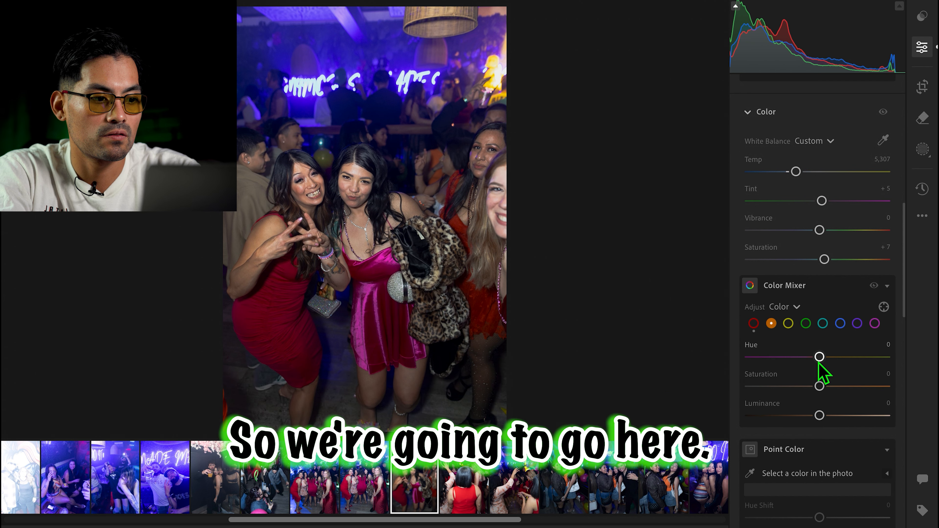
mouse_move(824, 359)
mouse_down()
mouse_move(805, 358)
mouse_move(858, 360)
mouse_move(819, 366)
mouse_up()
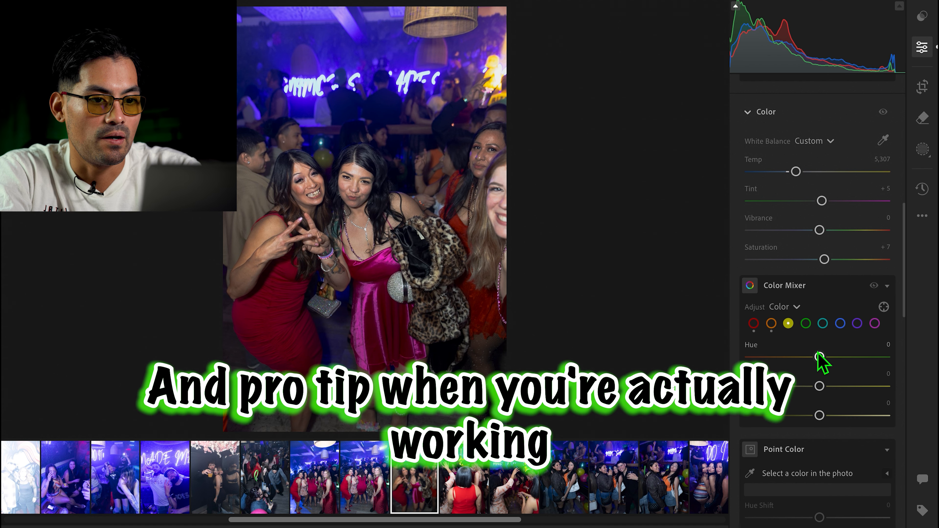
mouse_move(821, 360)
mouse_down()
mouse_move(795, 355)
mouse_move(839, 360)
mouse_move(812, 359)
mouse_up()
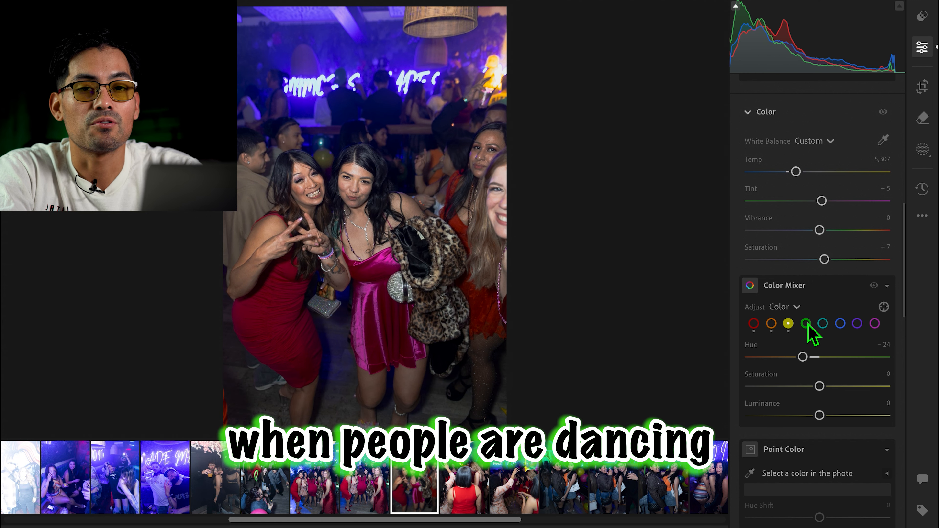
click(807, 324)
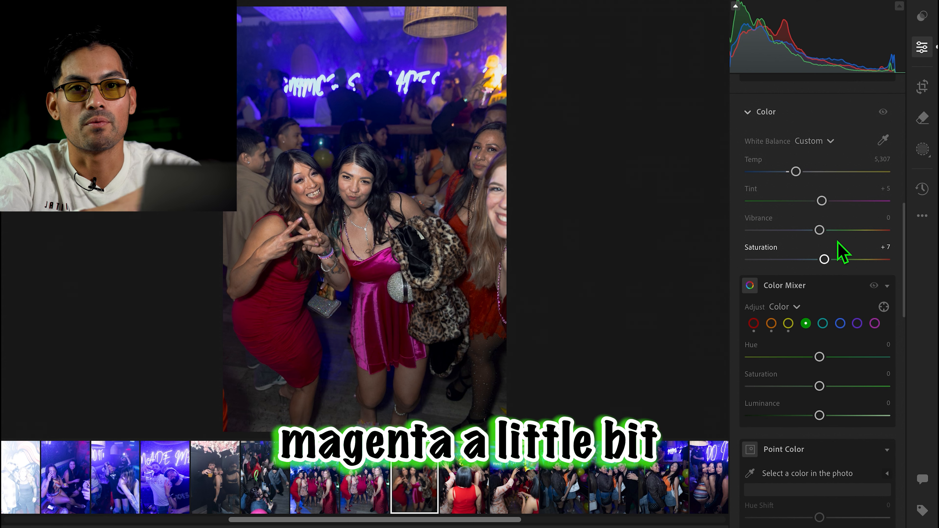
Step: Add effects to the photo: Clarity +14, Dehaze +11 and Vignette −9
scroll(819, 270, down, 8)
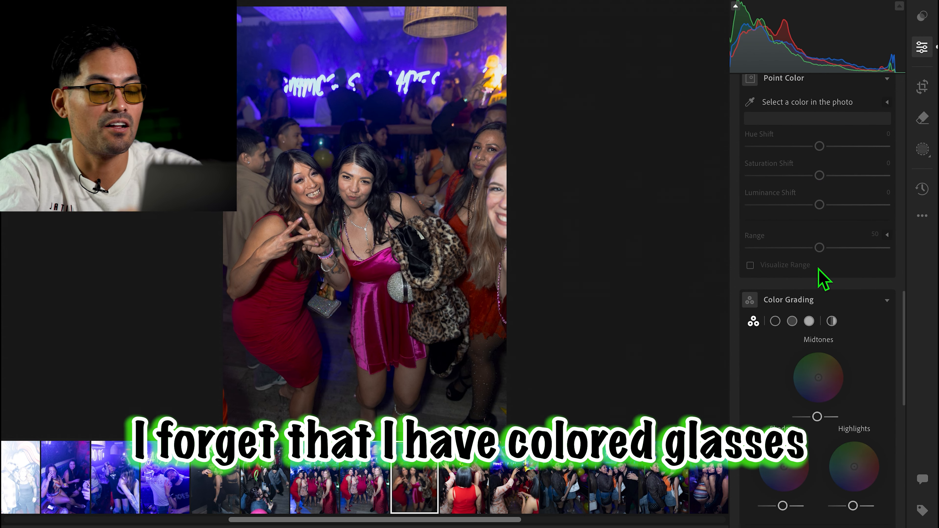
scroll(820, 270, down, 2)
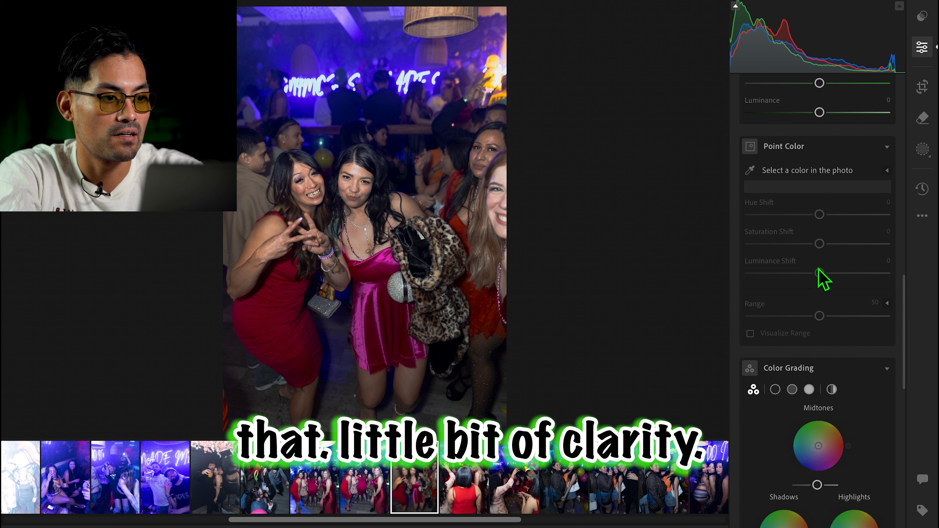
scroll(819, 279, down, 7)
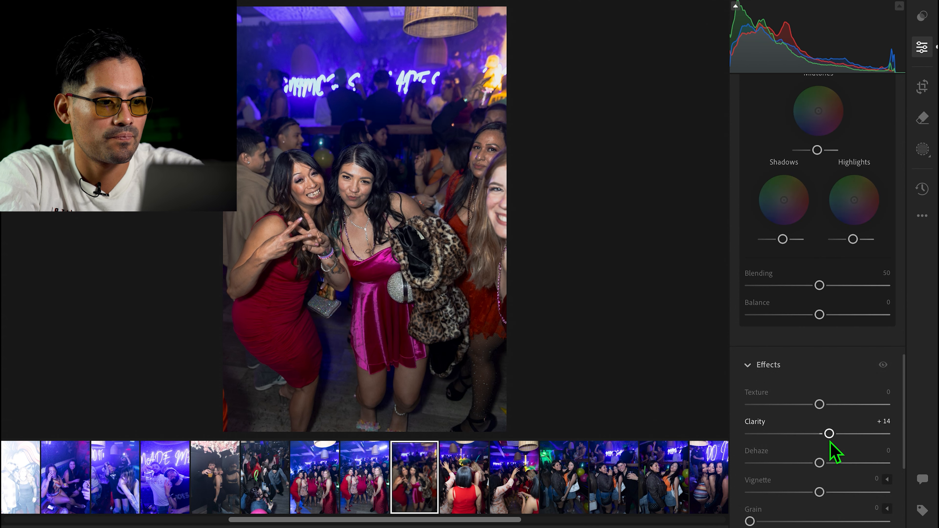
mouse_move(823, 468)
mouse_down()
mouse_move(814, 468)
mouse_move(834, 470)
mouse_up()
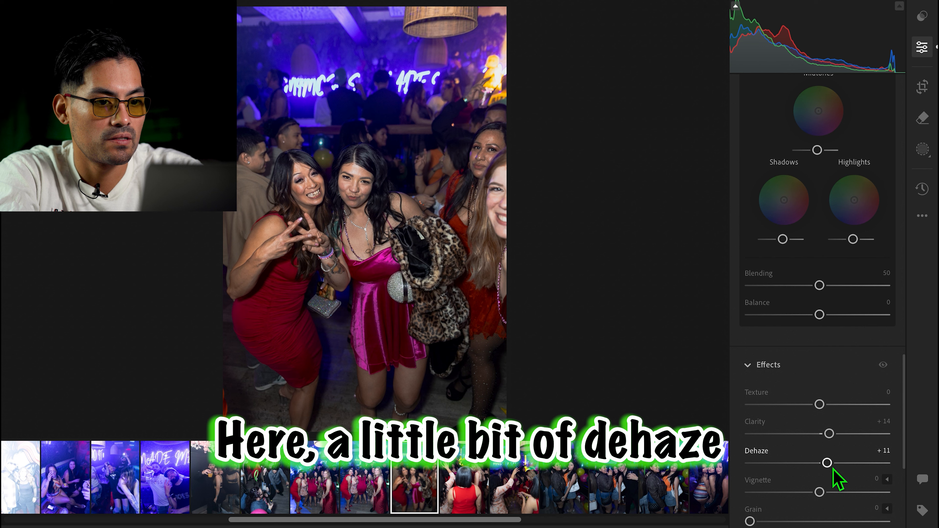
scroll(787, 452, down, 5)
Step: Collapse the Detail settings and apply Lens Blur to the photo
click(741, 431)
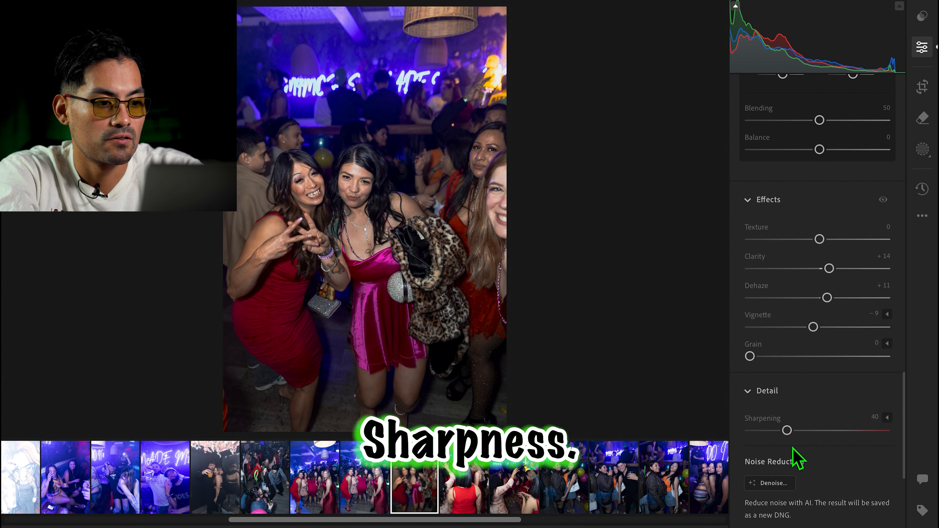
click(750, 394)
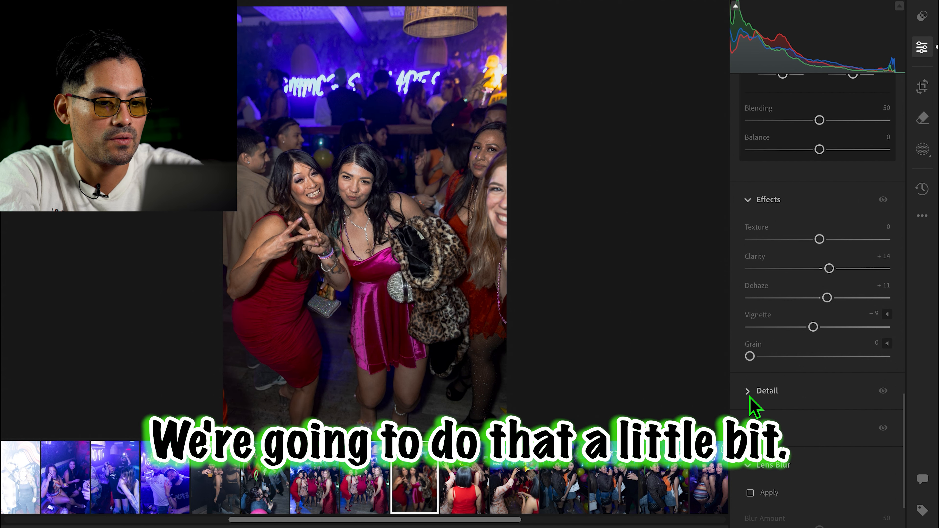
scroll(757, 408, down, 6)
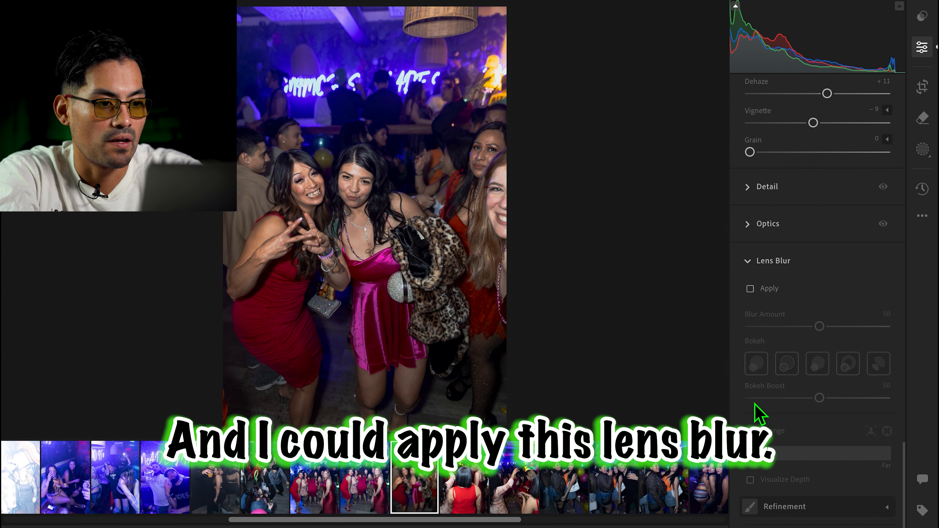
click(750, 289)
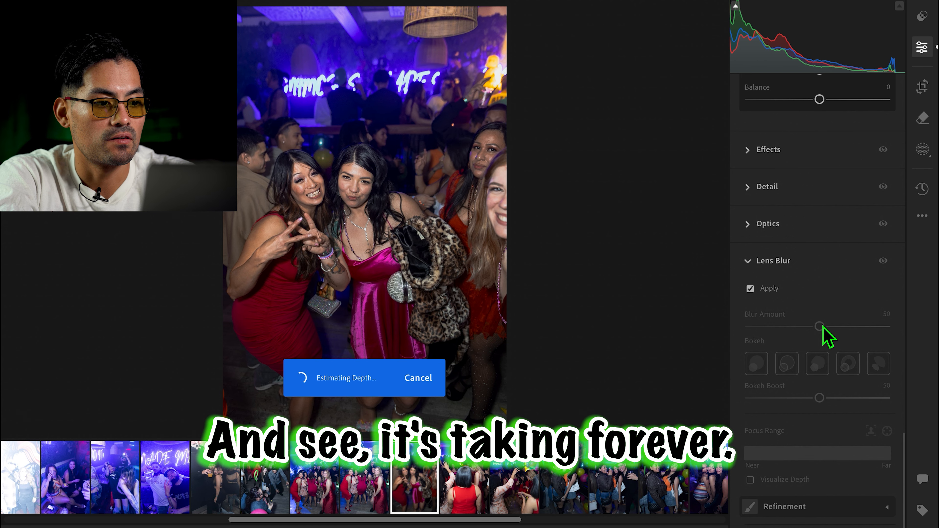
Step: Bring the photo's Exposure back down to +0.07
scroll(827, 333, down, 5)
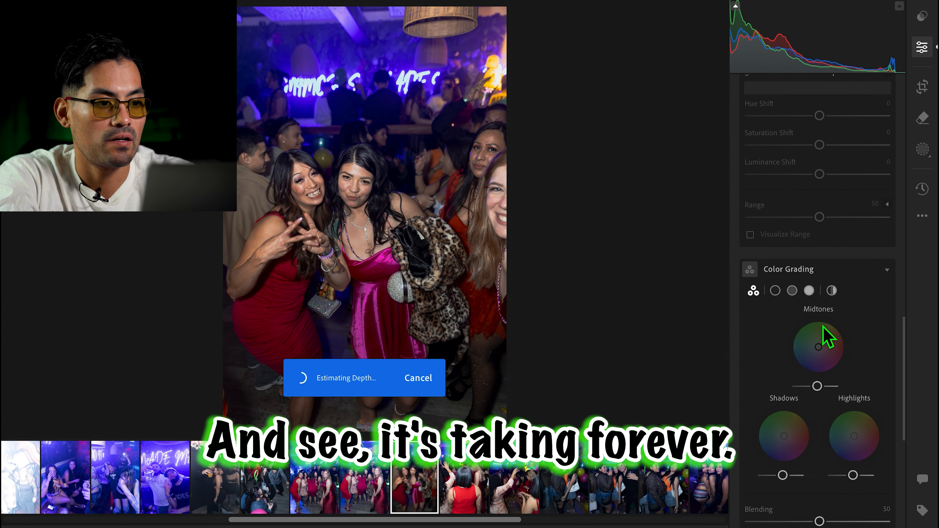
scroll(823, 326, up, 5)
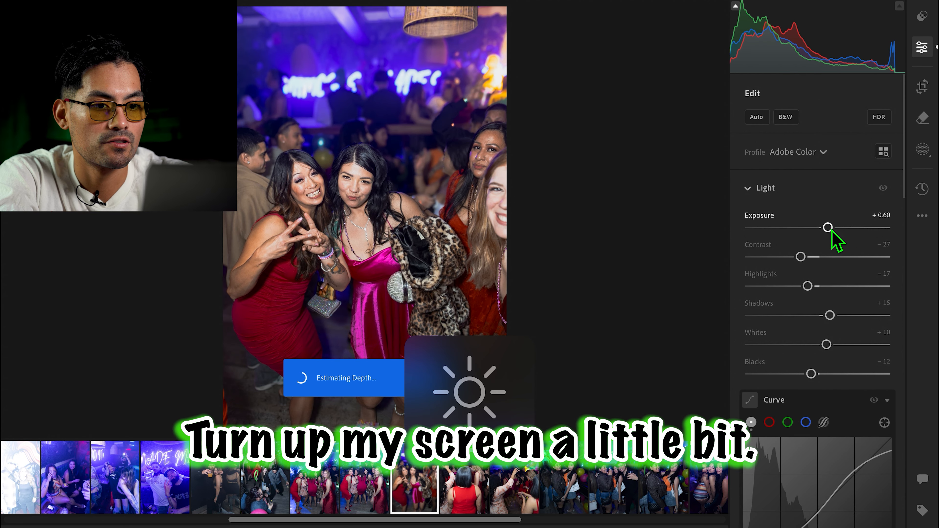
drag(832, 232, 825, 232)
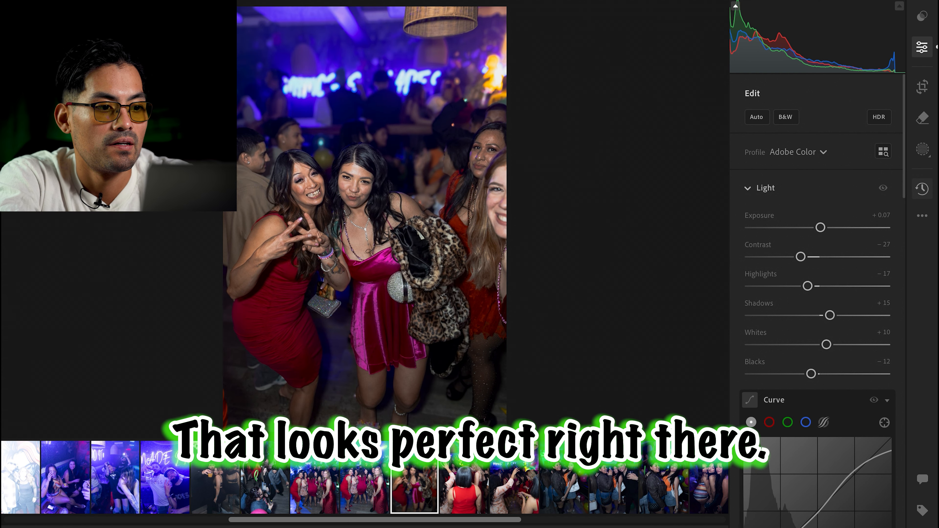
Step: Narrow the far end of the Lens Blur focus range to blur more of the background, and collapse the Lens Blur settings
scroll(764, 290, down, 10)
scroll(764, 292, down, 10)
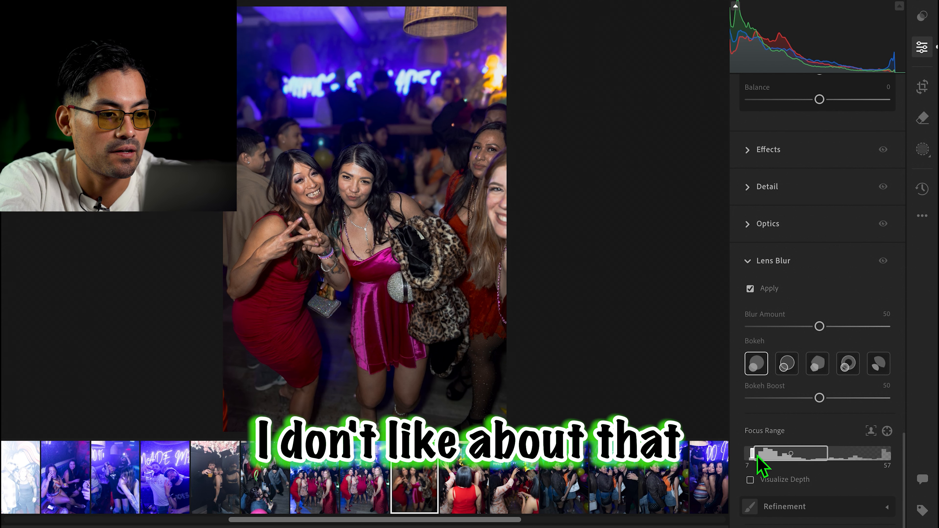
drag(831, 451, 805, 454)
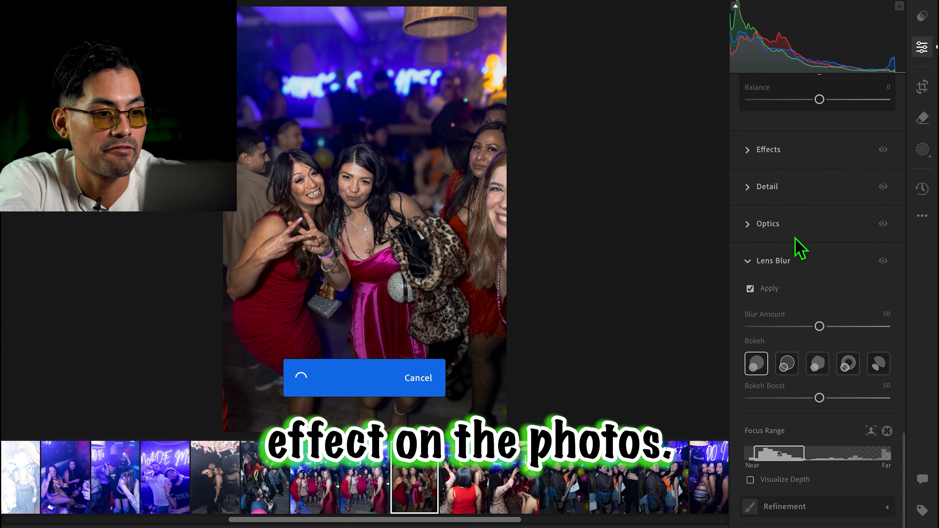
click(755, 264)
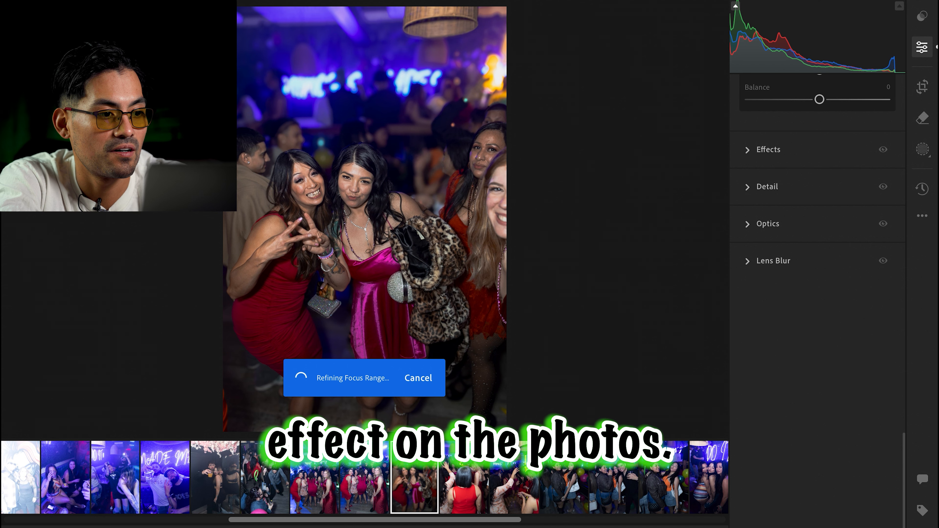
Step: Choose and copy the photo's edit settings, including Profile, High Dynamic Range, Light, Color, Effects, Detail, Optics and Lens Blur
click(923, 216)
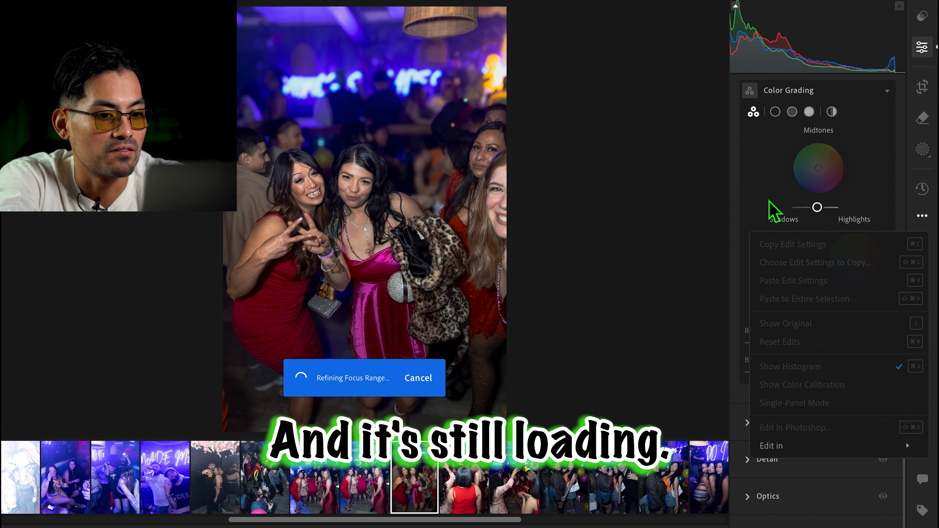
click(746, 216)
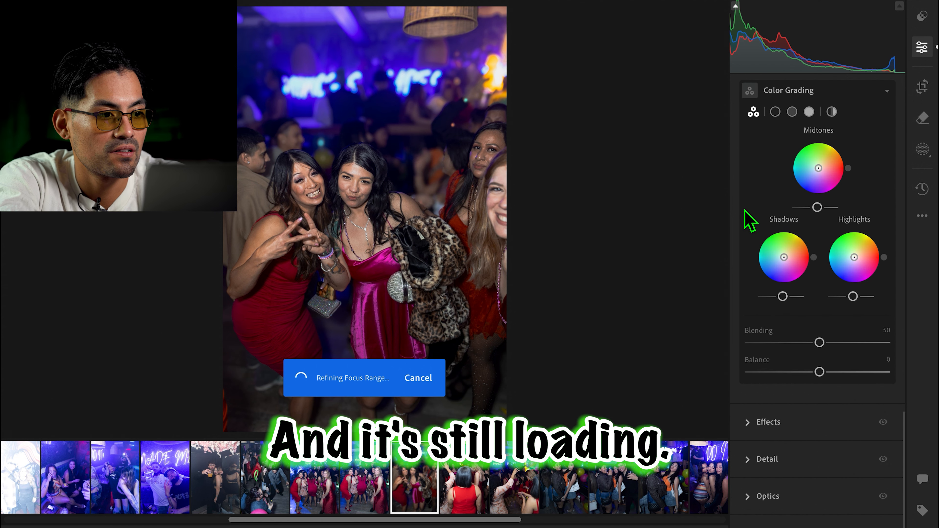
click(923, 216)
click(870, 262)
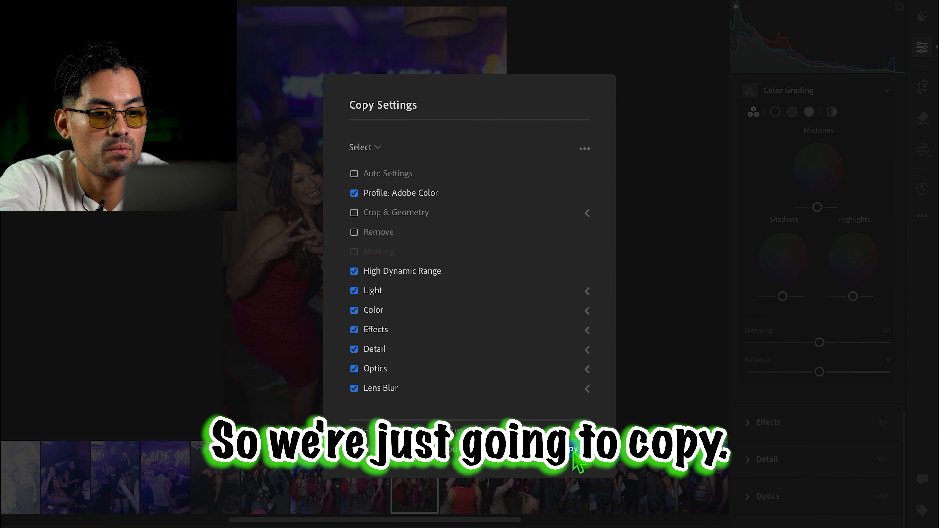
click(574, 456)
Step: Paste the copied edit settings onto the next photo, the one of the woman in red seen from behind
click(476, 477)
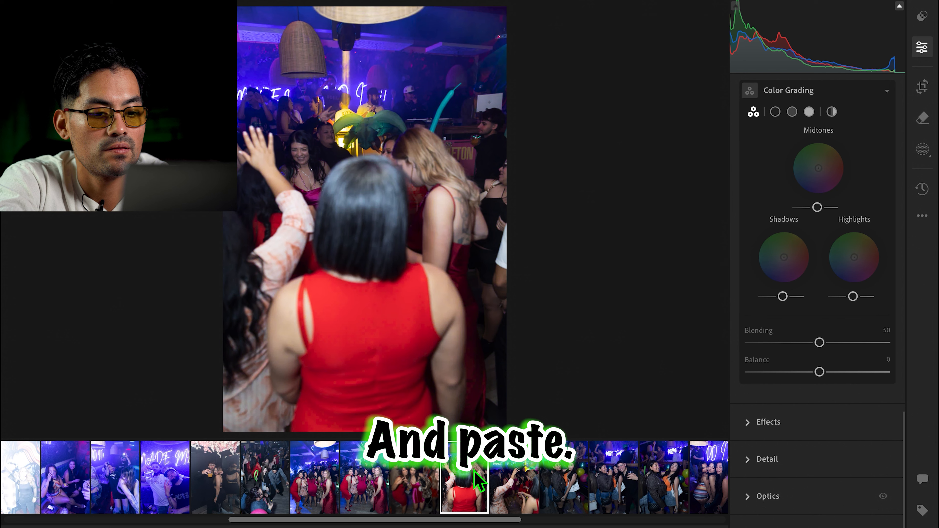
key(ctrl+v)
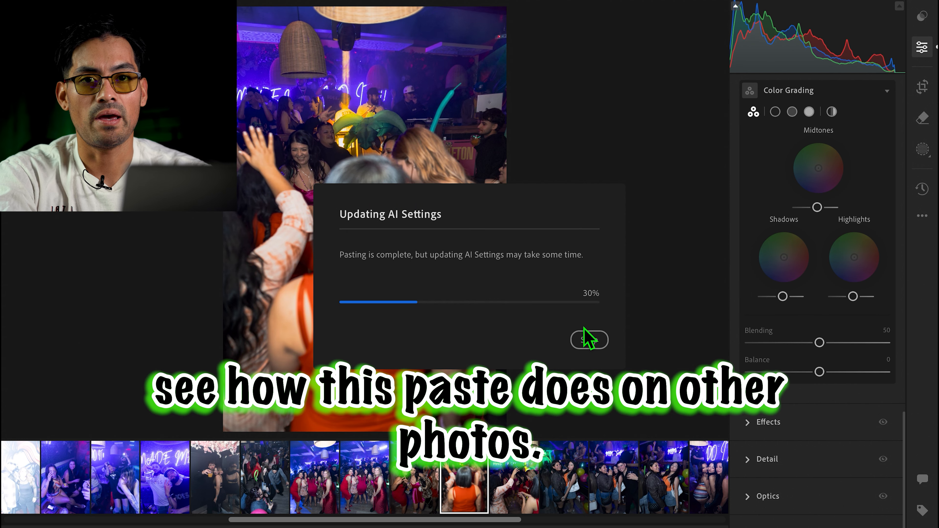